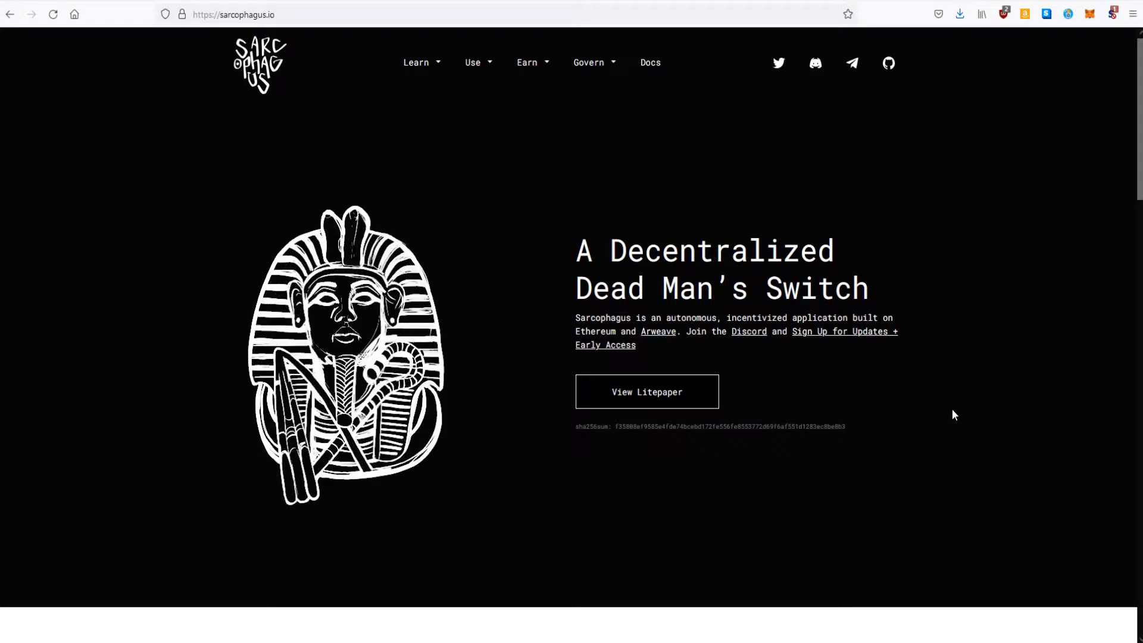
Step: Set the MetaMask wallet to the Rinkeby Test Network
left_click(1090, 14)
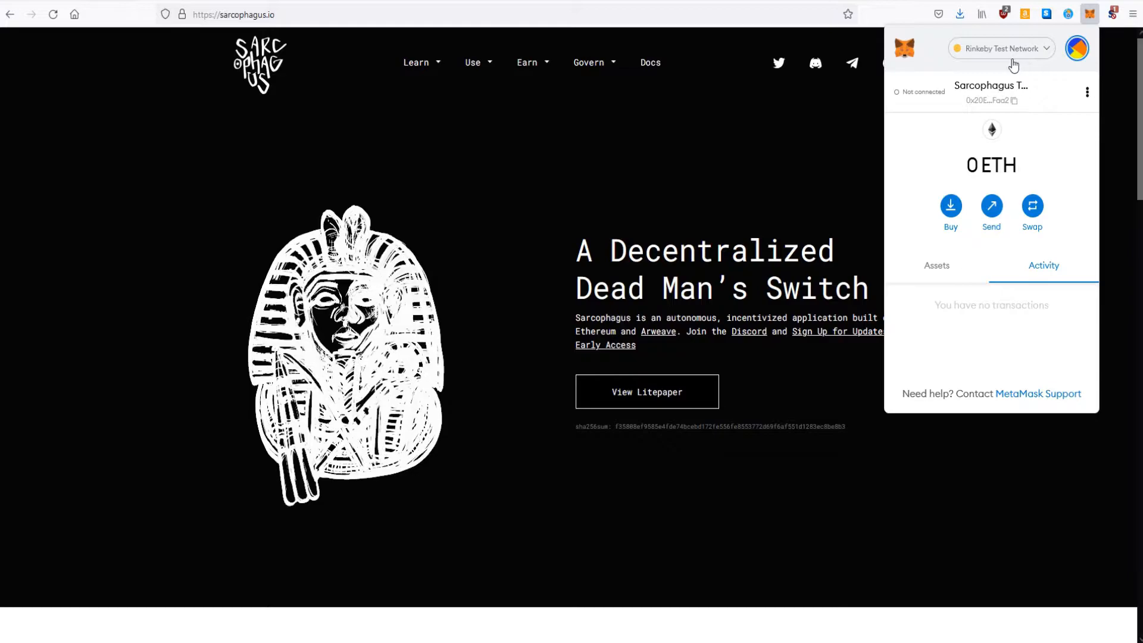
left_click(1032, 50)
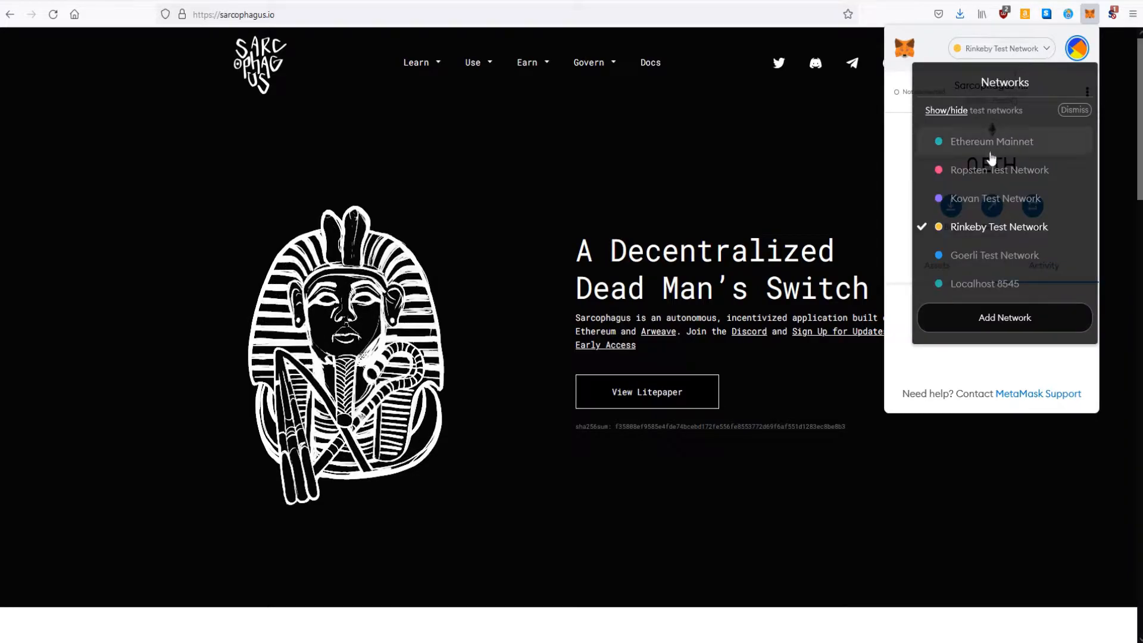
left_click(946, 230)
left_click(824, 189)
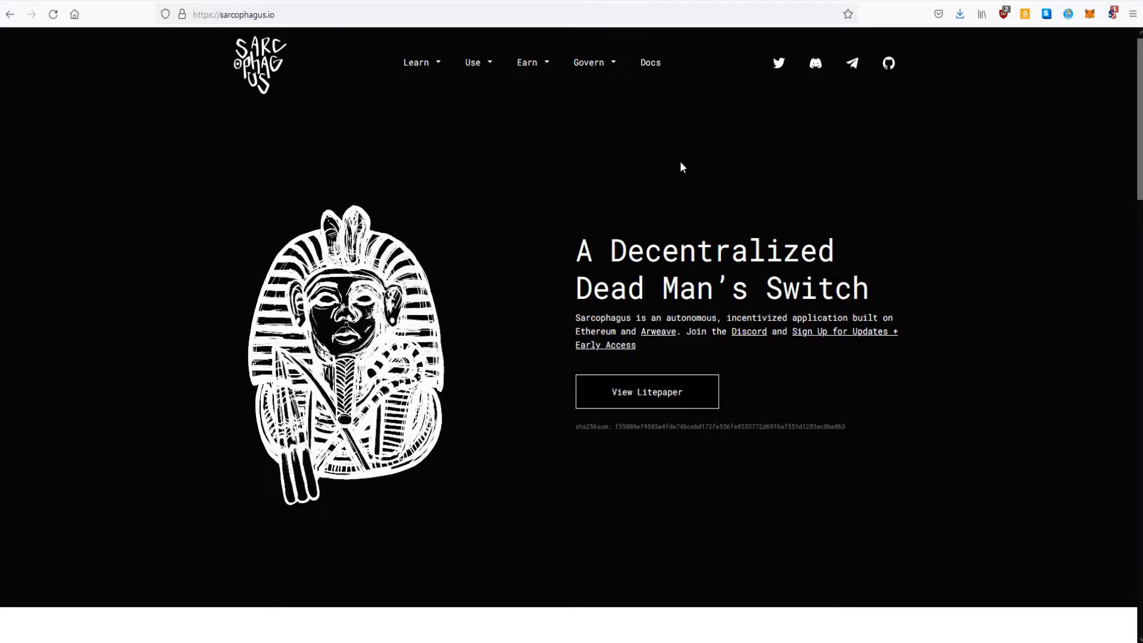
Step: Open the project's Discord link in a new tab and accept the invite to the Sarcophagus Community
right_click(816, 64)
left_click(825, 82)
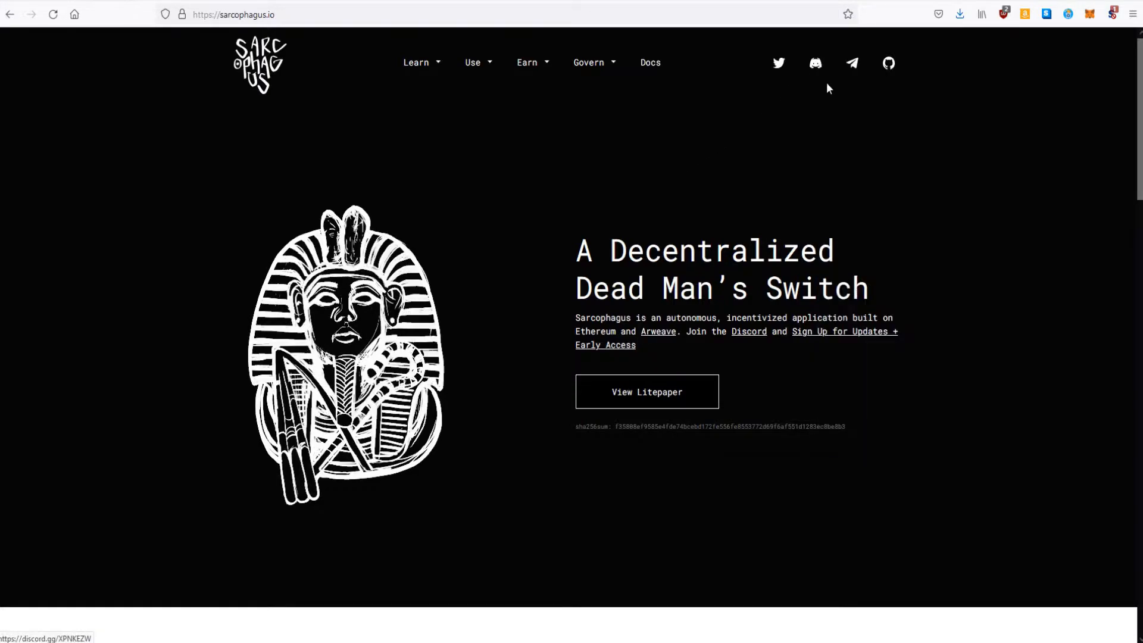
left_click(183, 1)
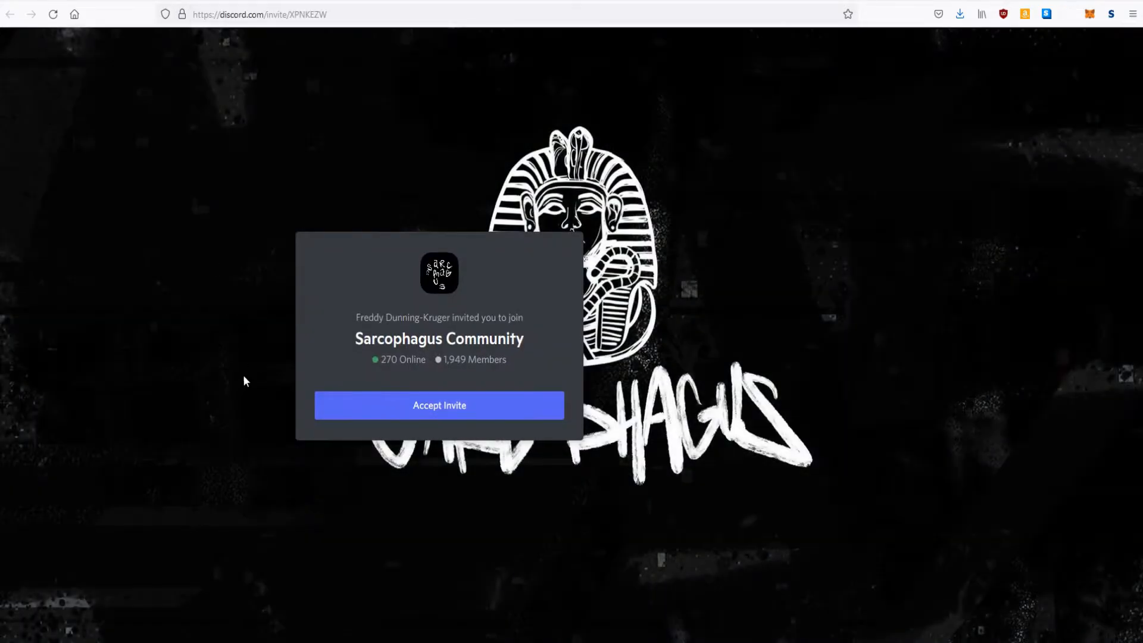
left_click(454, 410)
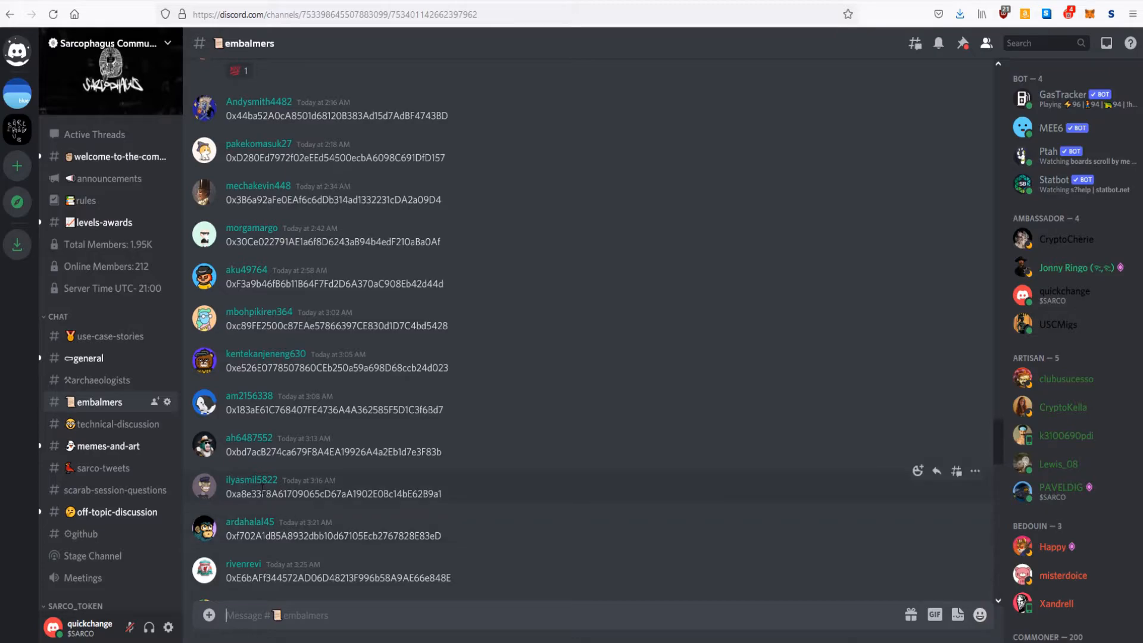
Step: Copy the wallet address from MetaMask and start a message in the embalmers channel for it
left_click(1090, 13)
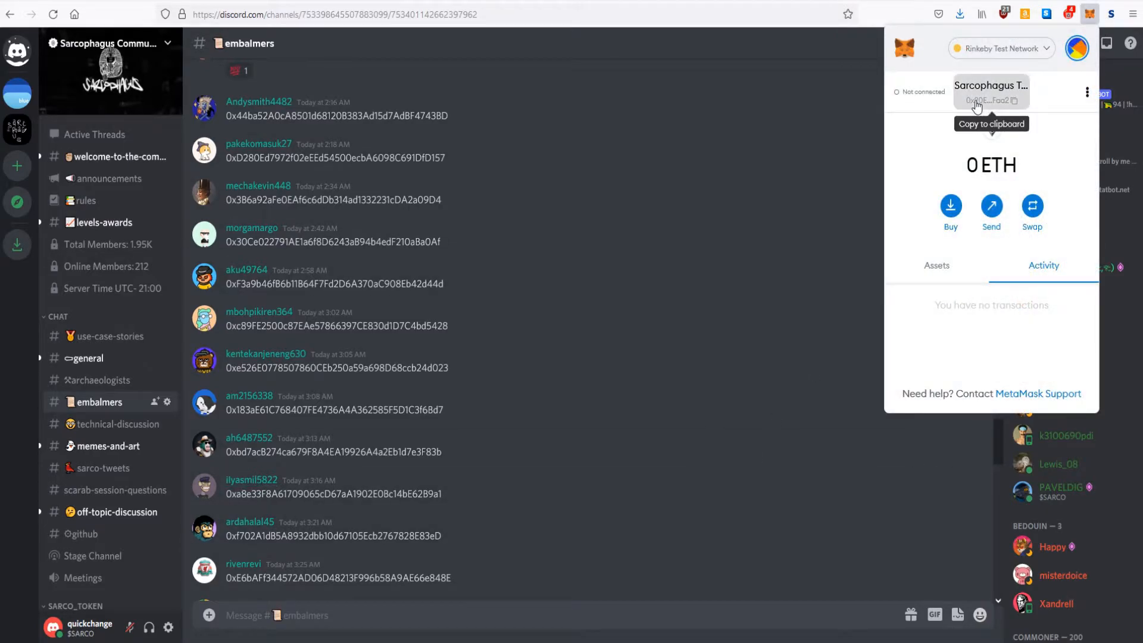
left_click(444, 614)
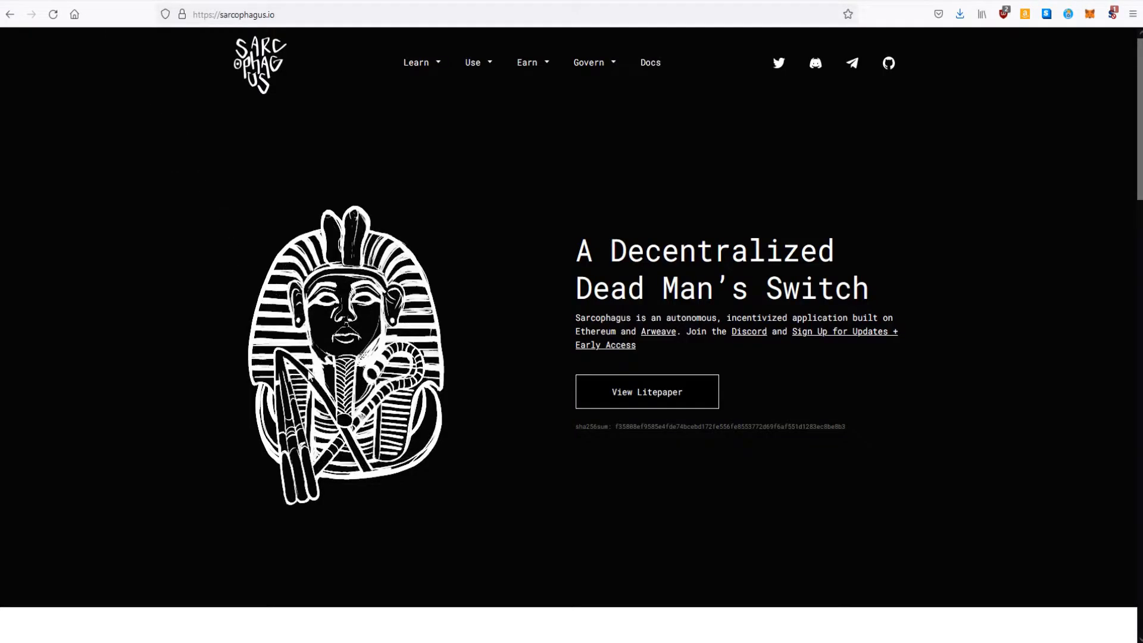
Step: Open the Rinkeby Testnet App from the Sarcophagus website and connect the Web3 account
left_click(473, 69)
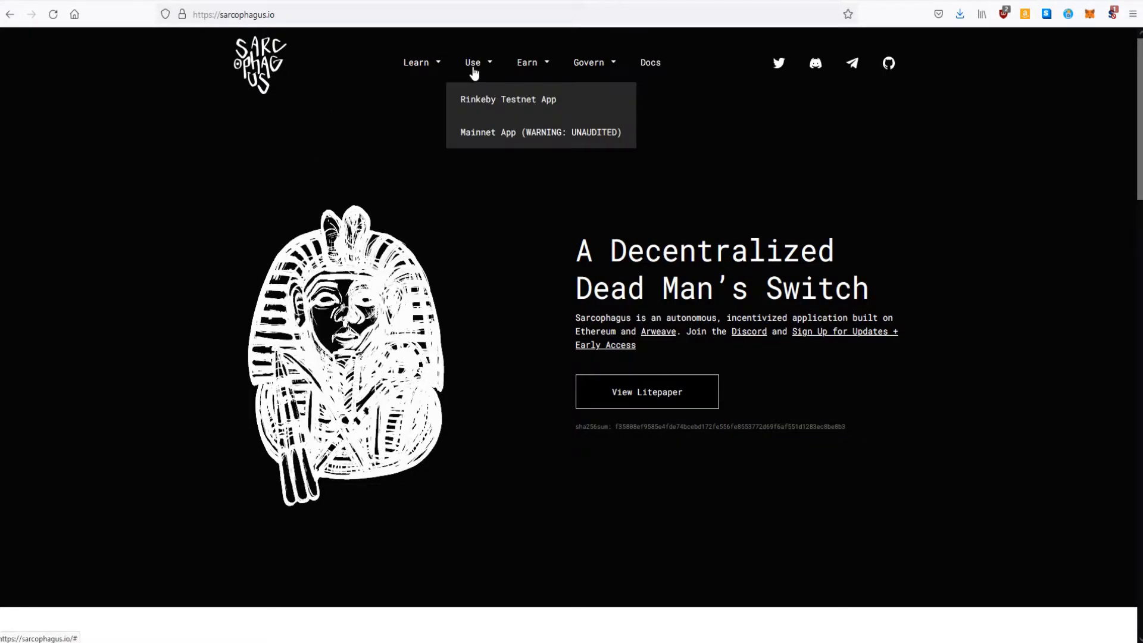
left_click(485, 100)
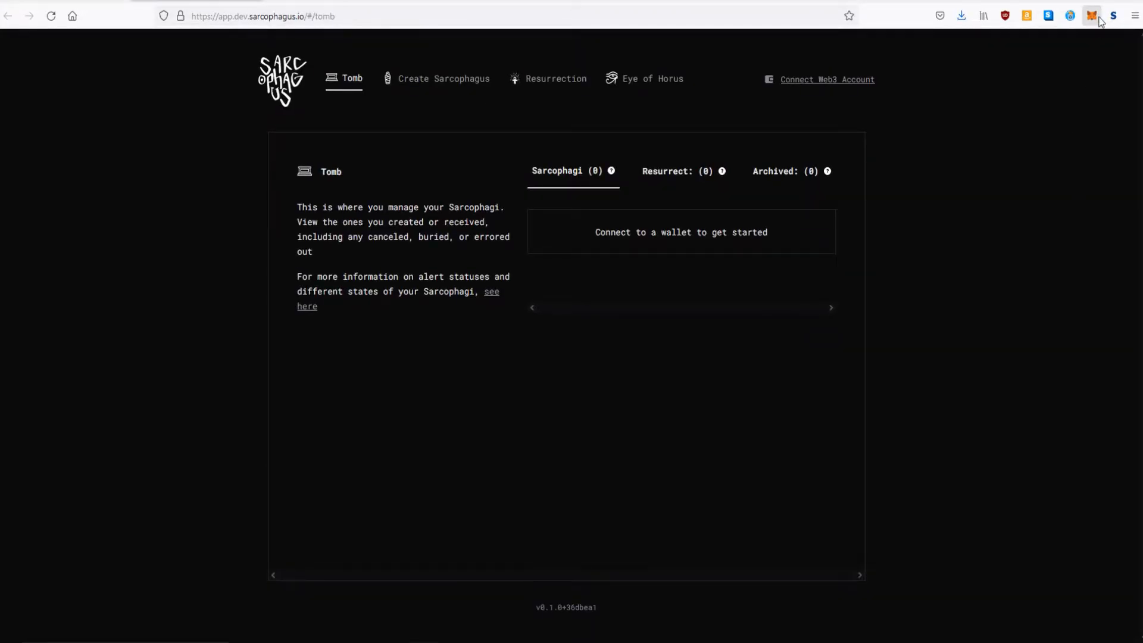
left_click(829, 81)
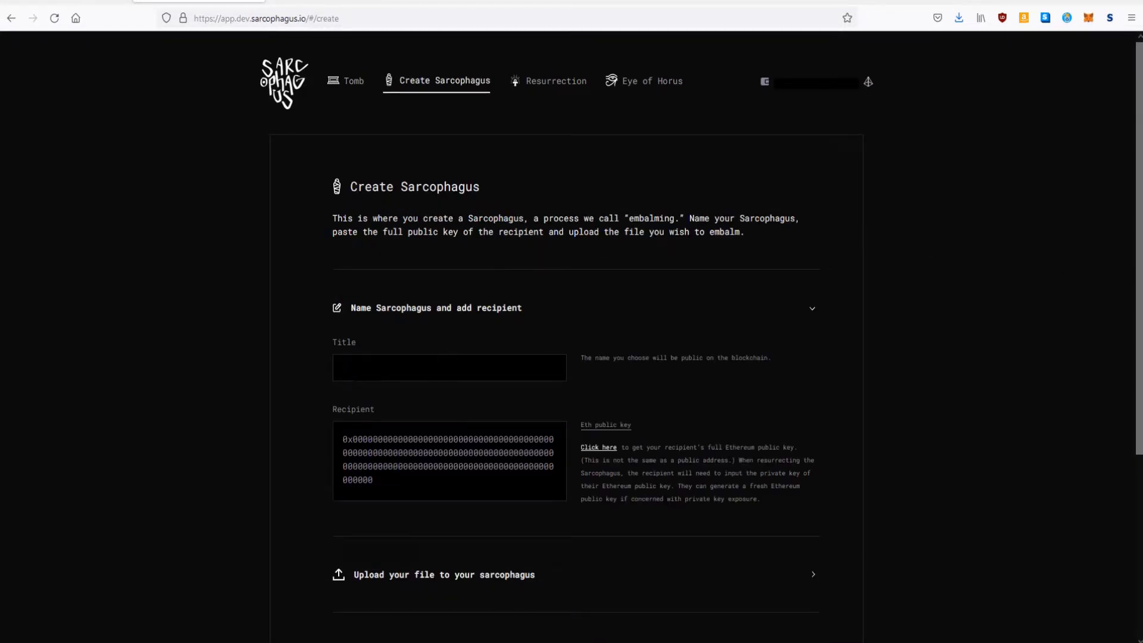
Step: Title the new sarcophagus Test and paste the recipient's full Ethereum public key, using the linked public key page
type("Test")
right_click(588, 448)
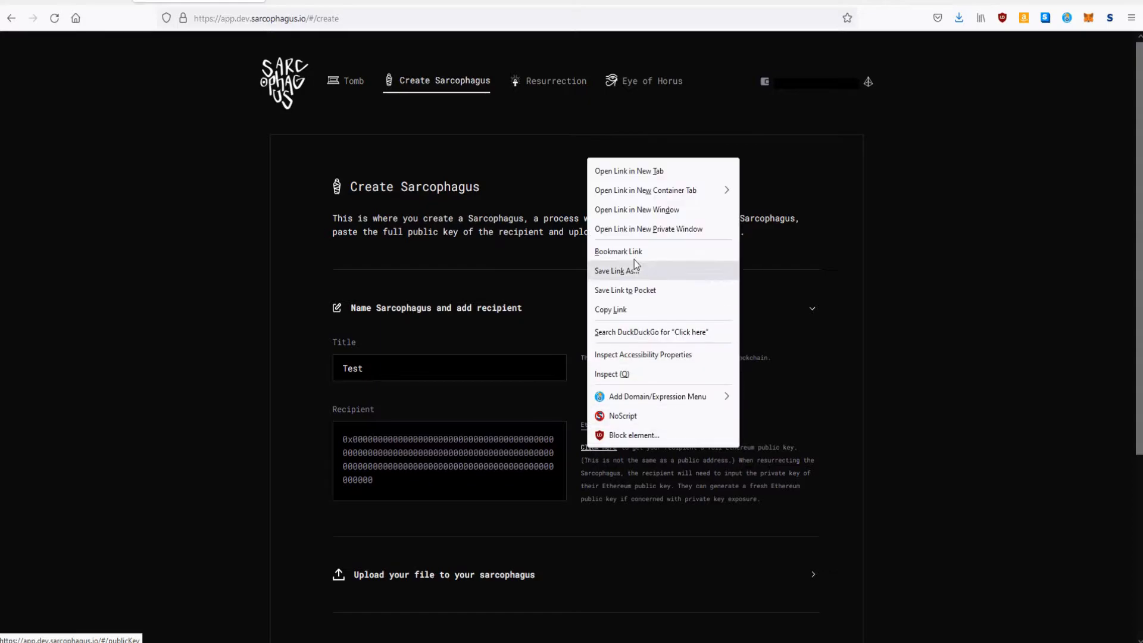
left_click(629, 170)
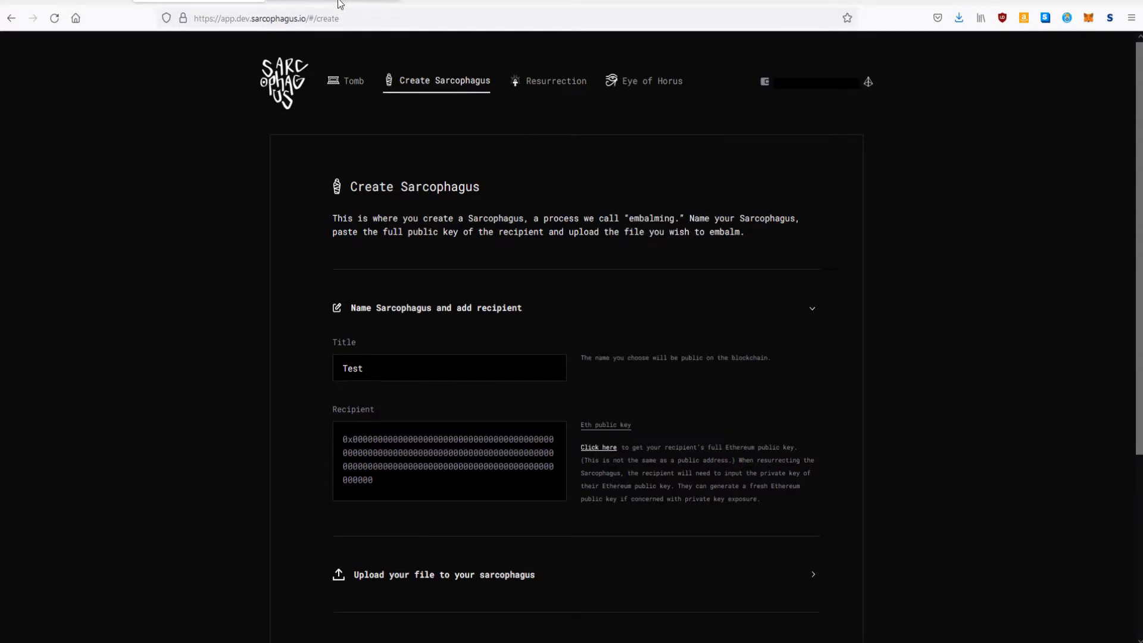
key("ctrl+Tab")
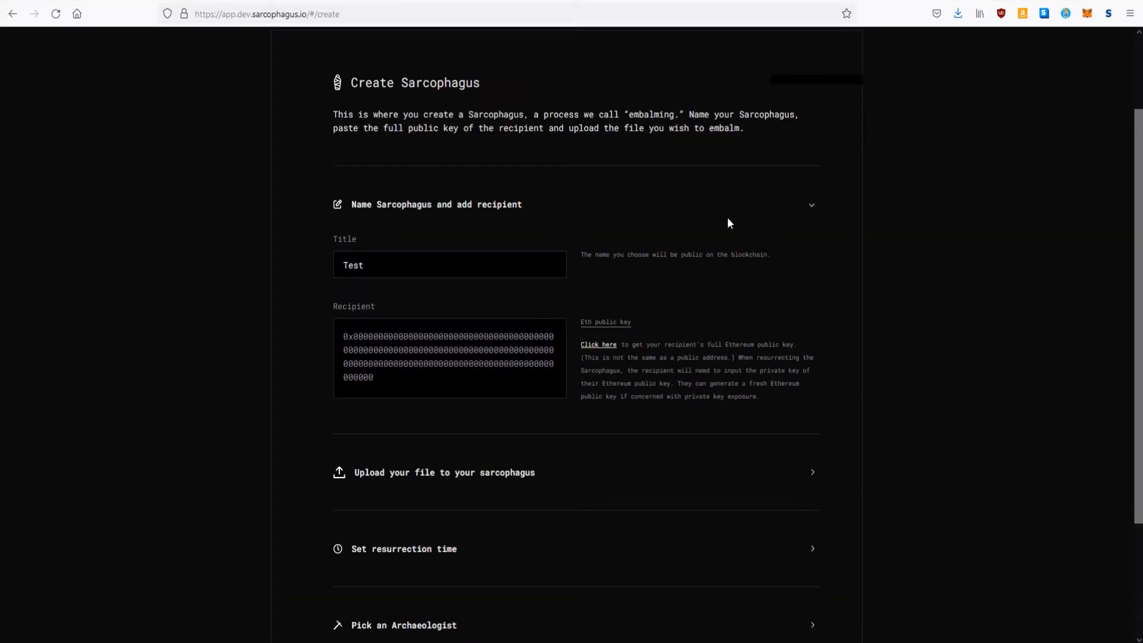
scroll(727, 216, "down", 3)
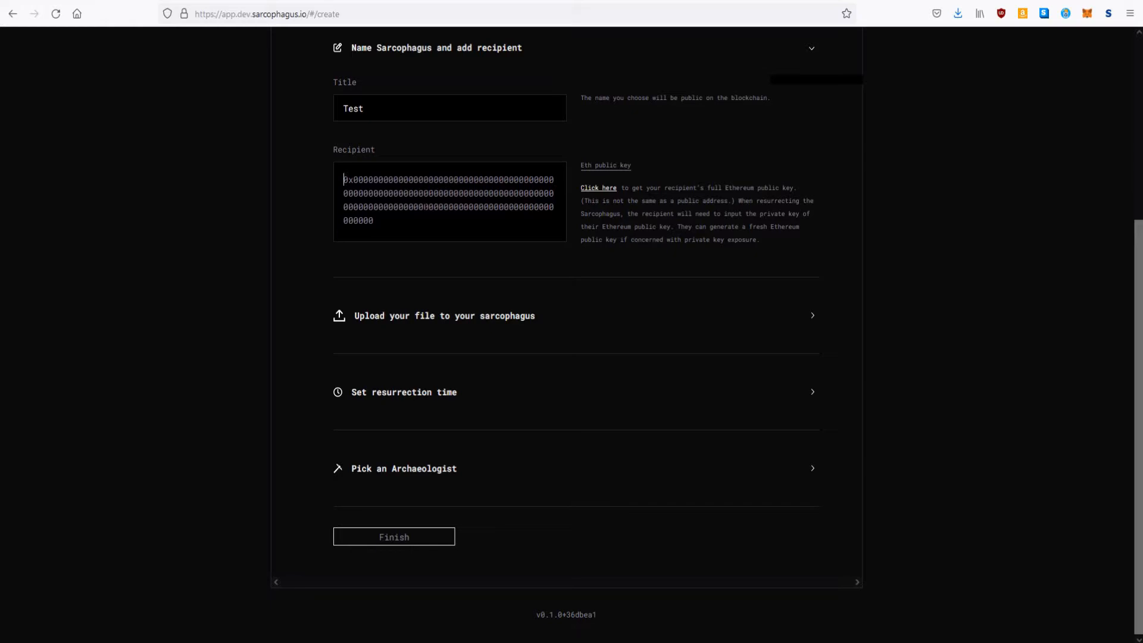
key("ctrl+v")
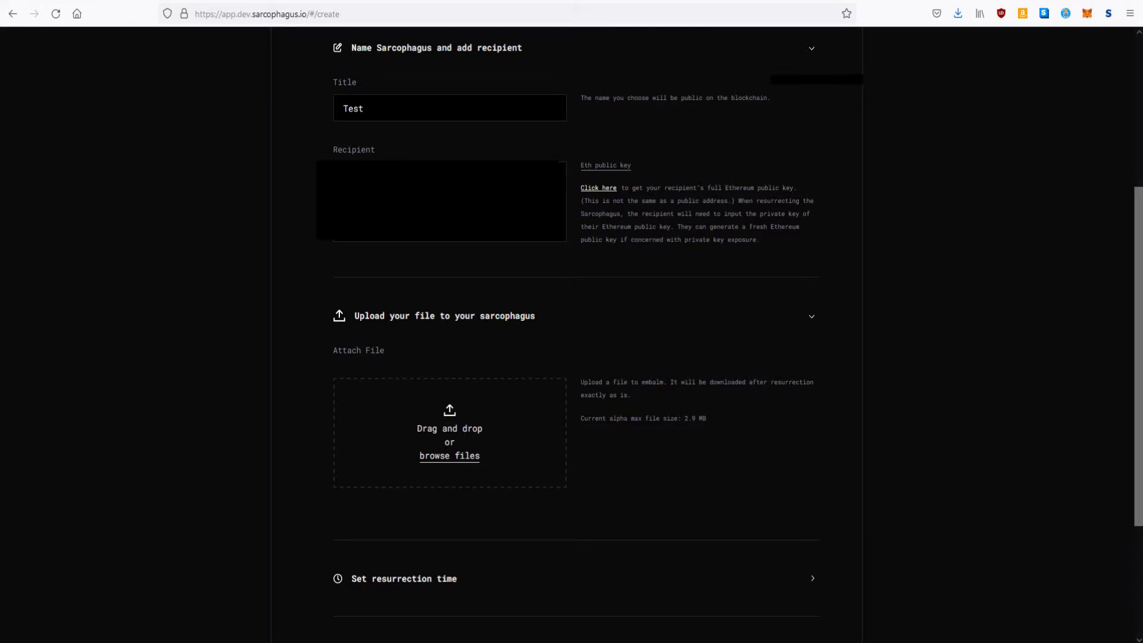
Step: Attach the file Sarco Testnet.odt and set a custom resurrection time of 12/14/2021, 12:00:00 AM
left_click_drag(1142, 358, 460, 468)
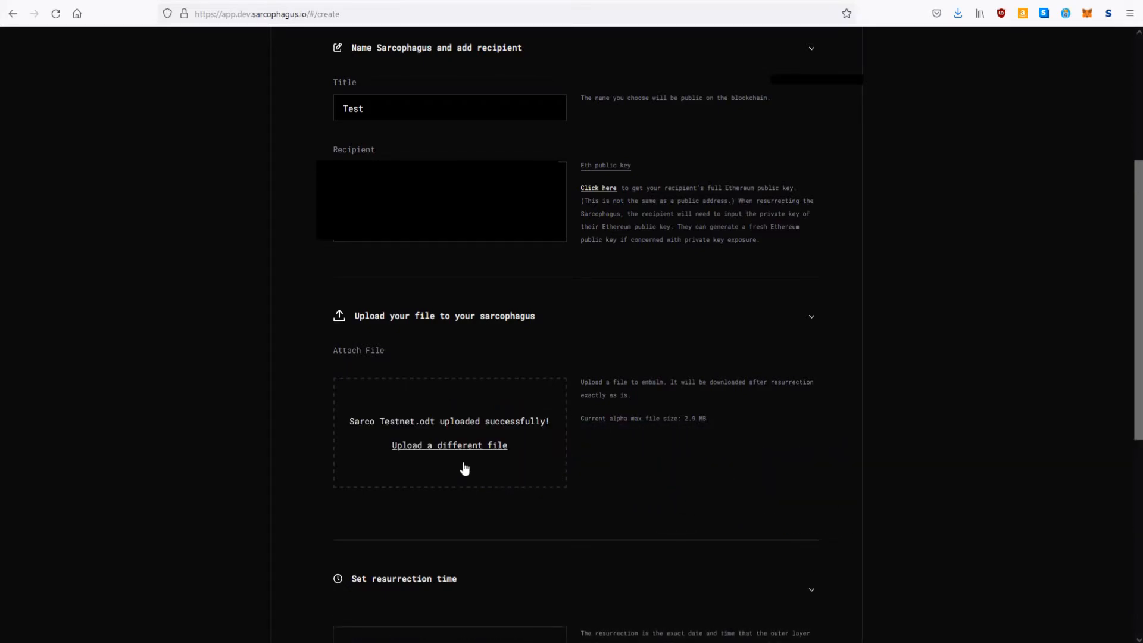
scroll(465, 467, "down", 5)
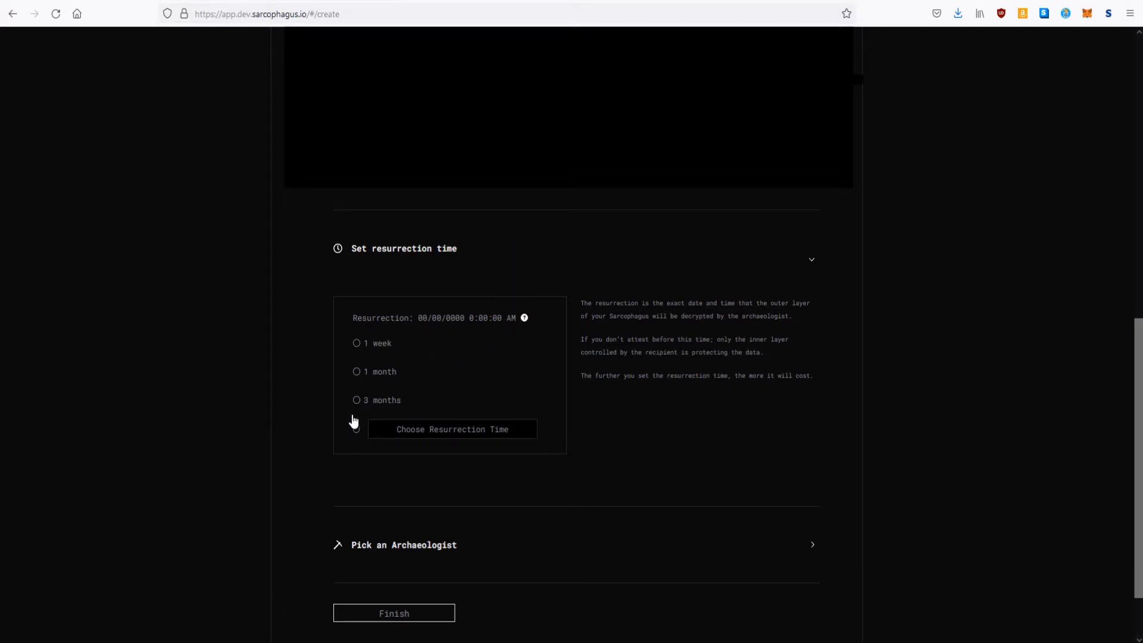
left_click(417, 430)
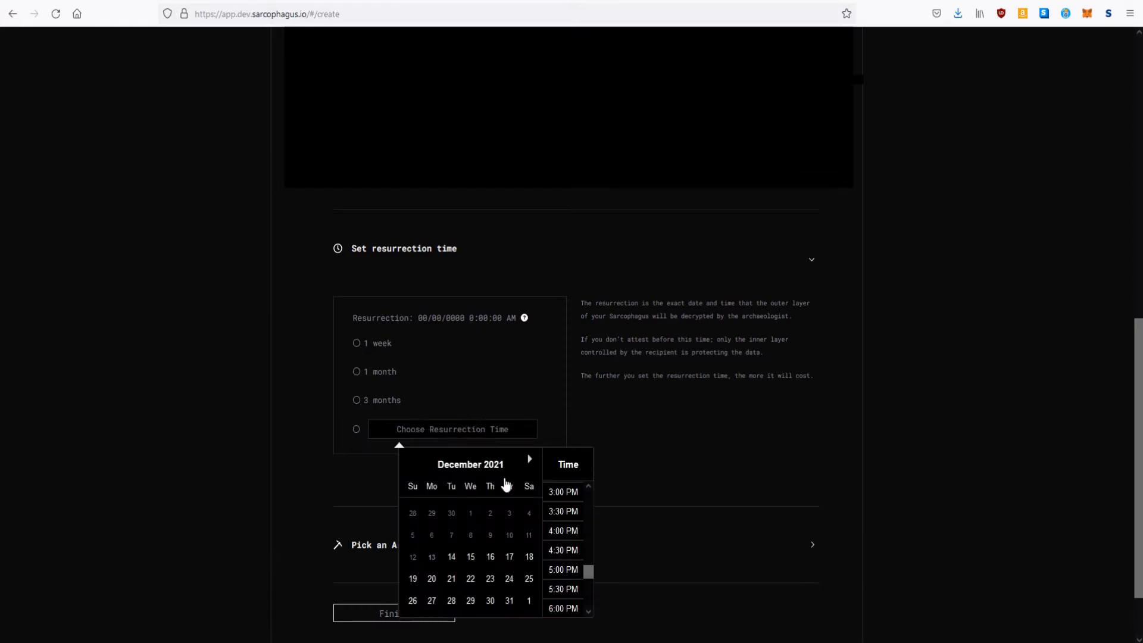
left_click(452, 560)
left_click_drag(587, 572, 598, 494)
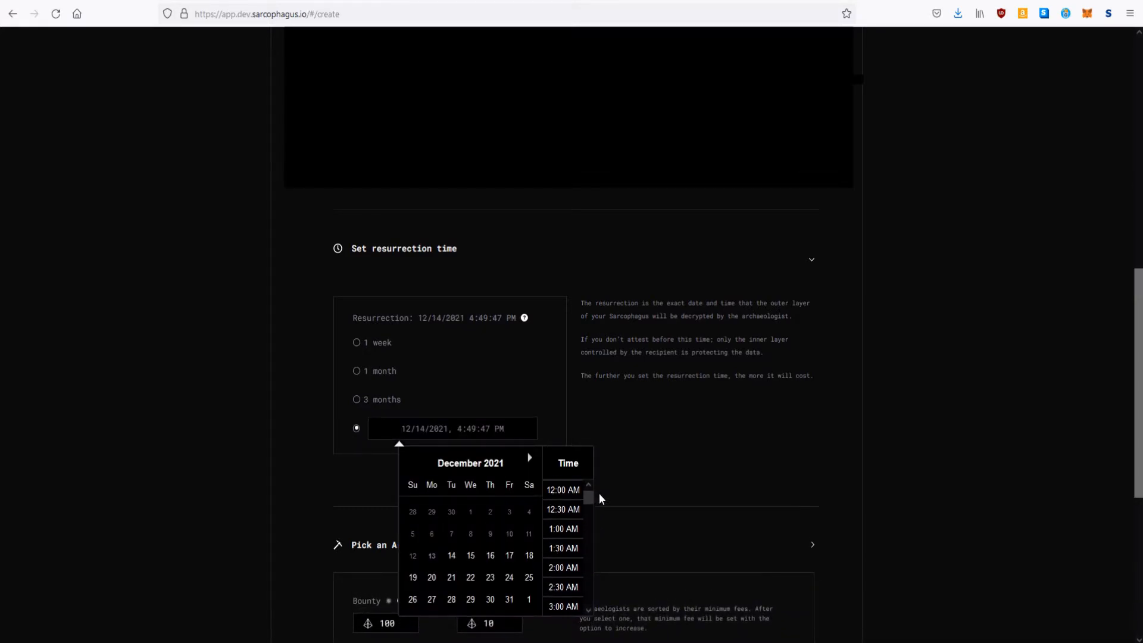
left_click(559, 496)
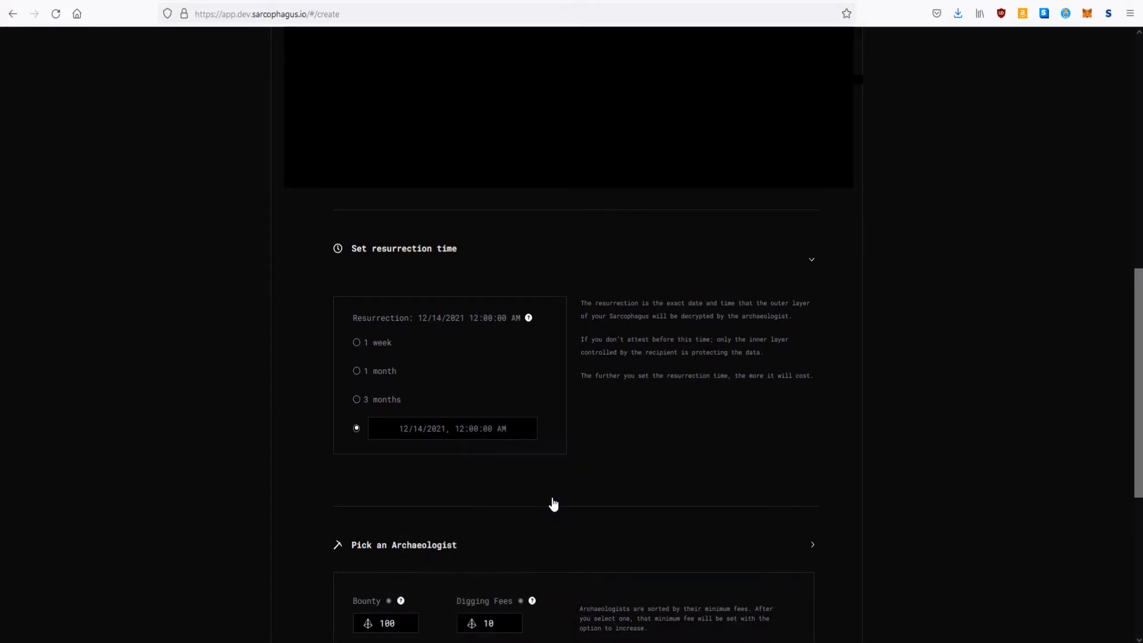
Step: Review the metrics of the archaeologist with the lowest fee and select that archaeologist for the sarcophagus
scroll(545, 493, "down", 4)
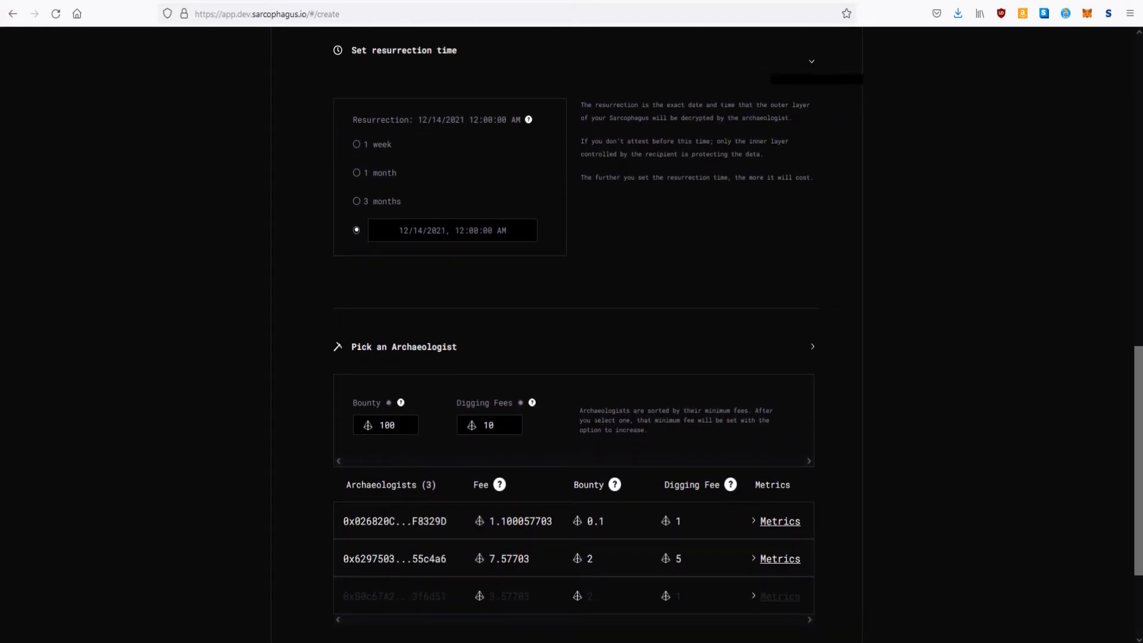
scroll(571, 344, "down", 1)
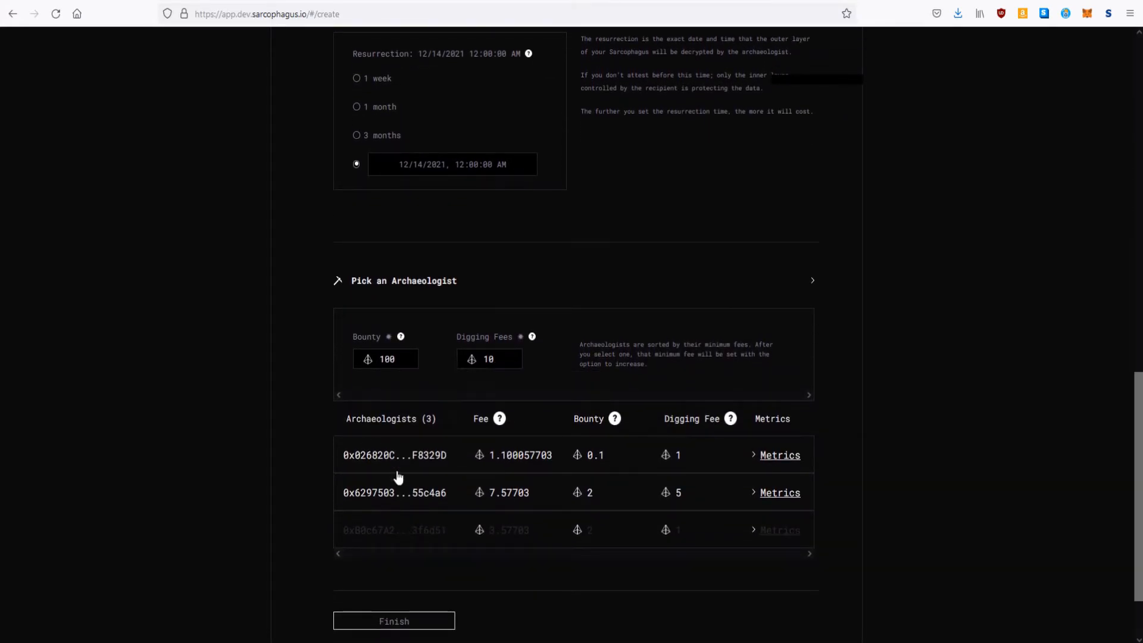
left_click(754, 457)
scroll(646, 478, "down", 1)
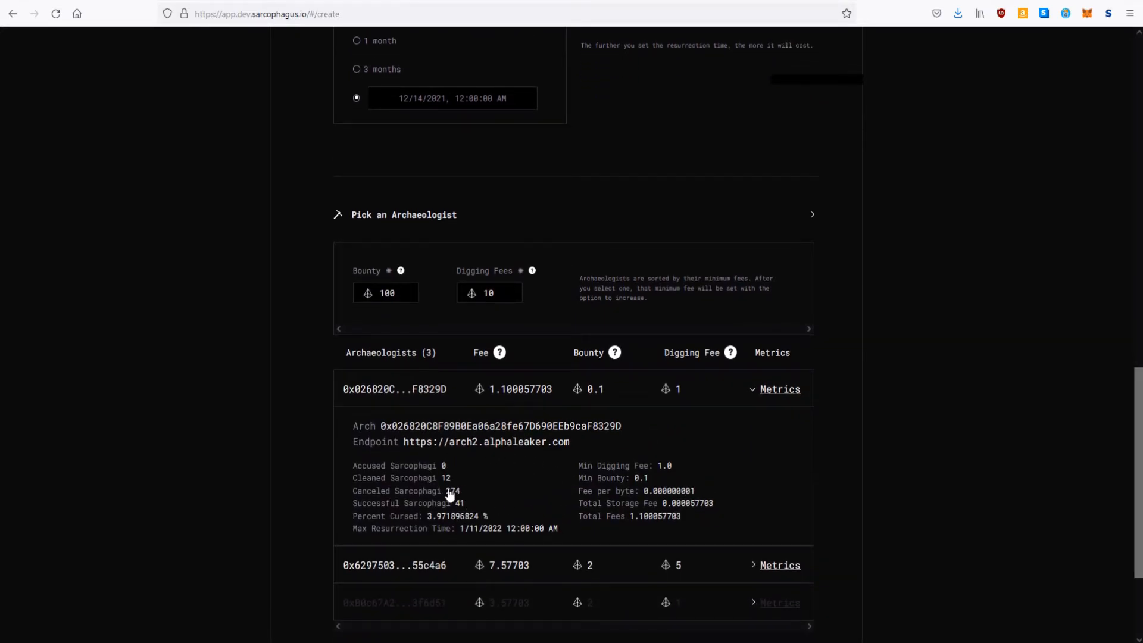
left_click(753, 393)
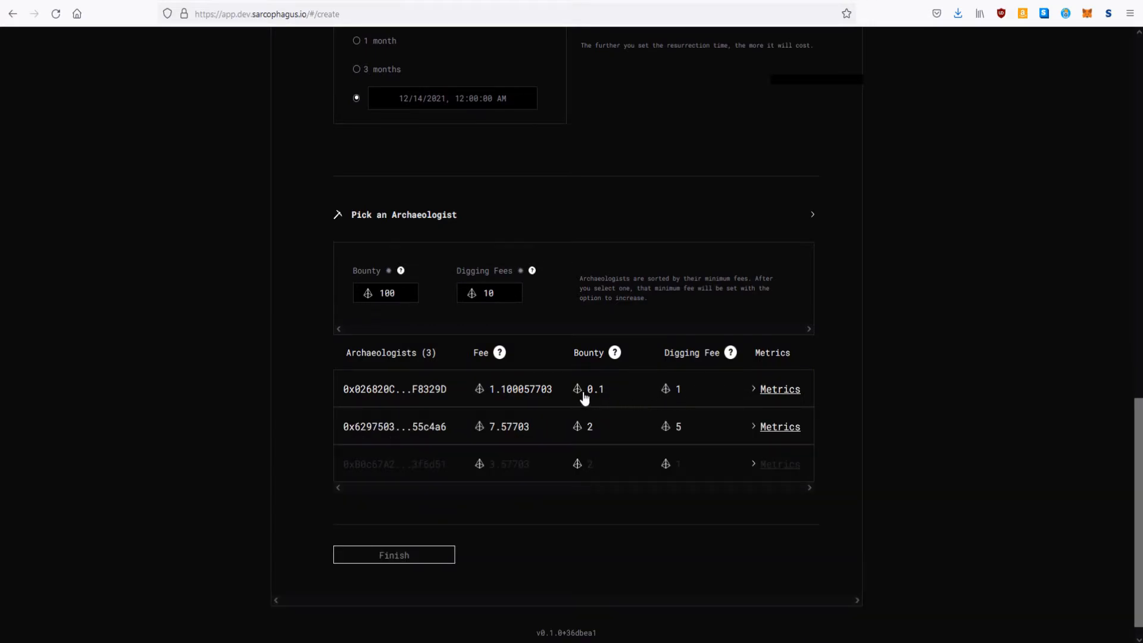
left_click(392, 392)
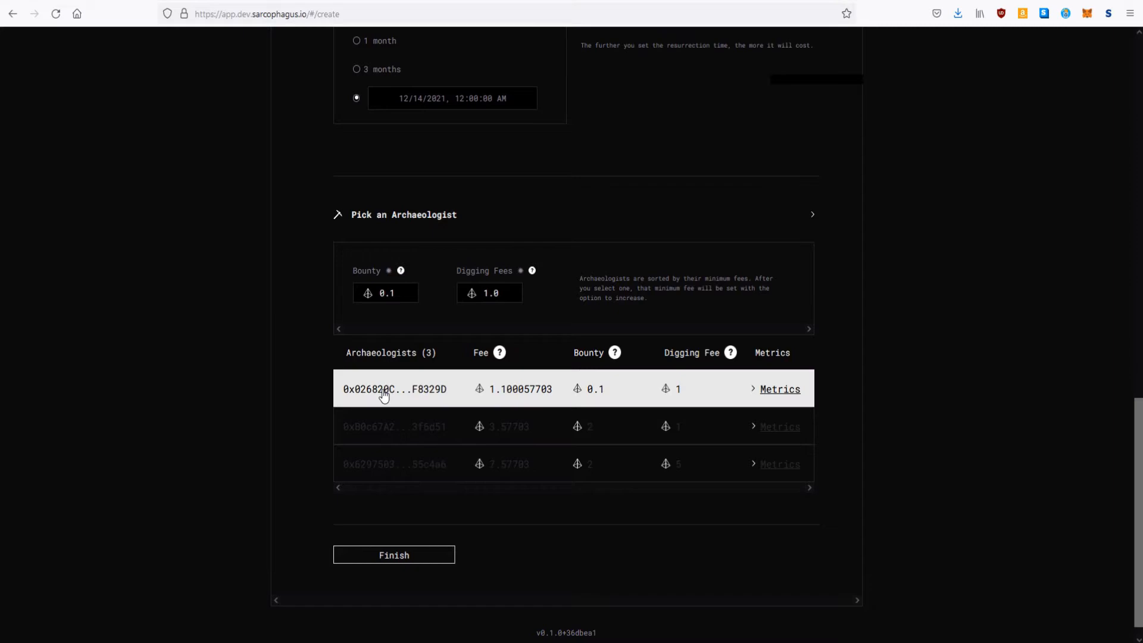
Step: Finish creating the sarcophagus and approve its contract transaction in MetaMask
left_click(414, 556)
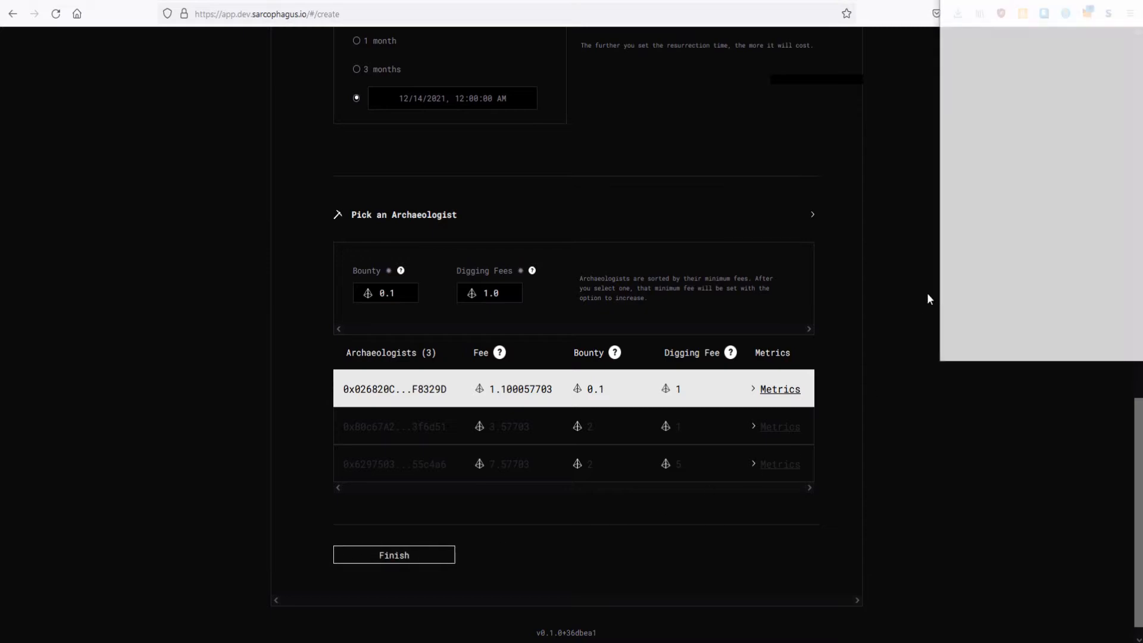
scroll(1085, 265, "down", 1)
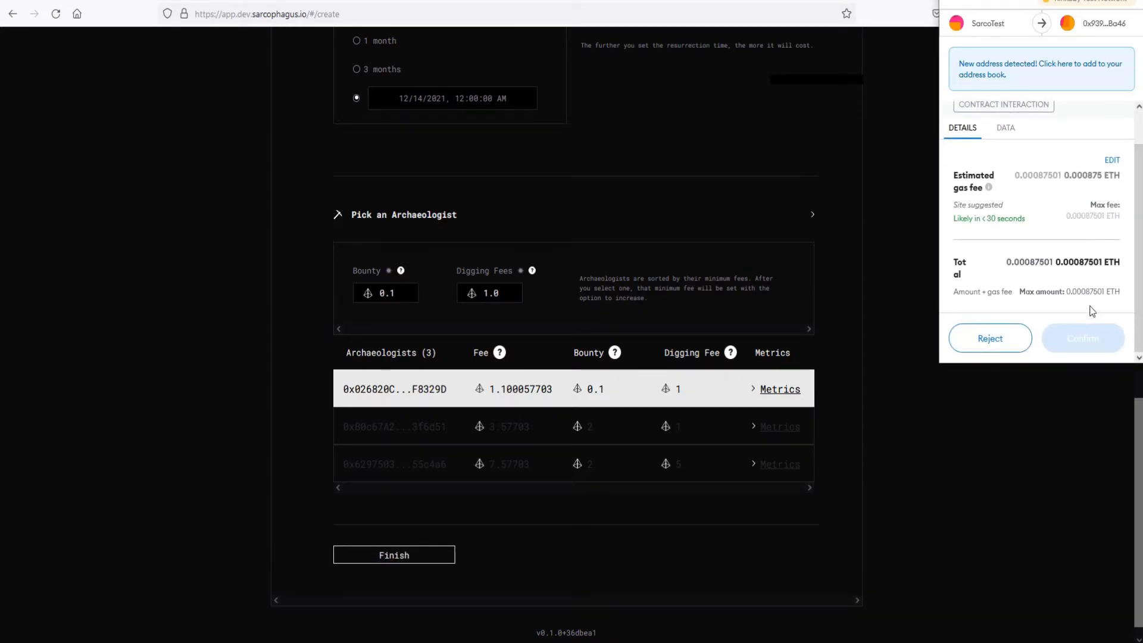
left_click(1085, 338)
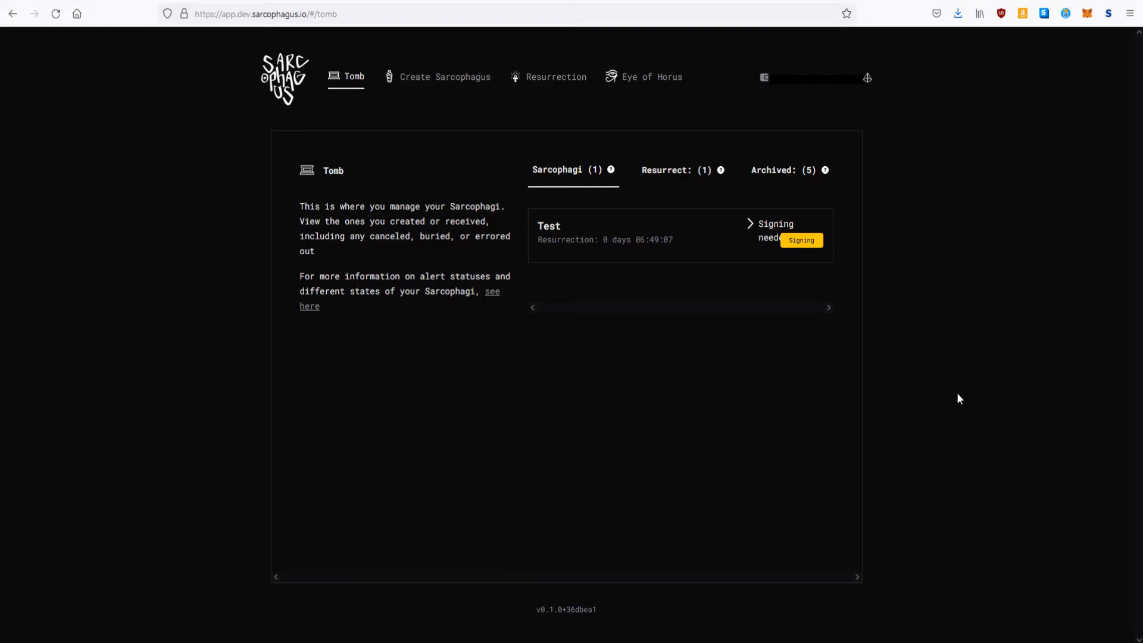
Step: Sign the Test sarcophagus in the Tomb and approve the signing transaction in MetaMask
left_click(749, 226)
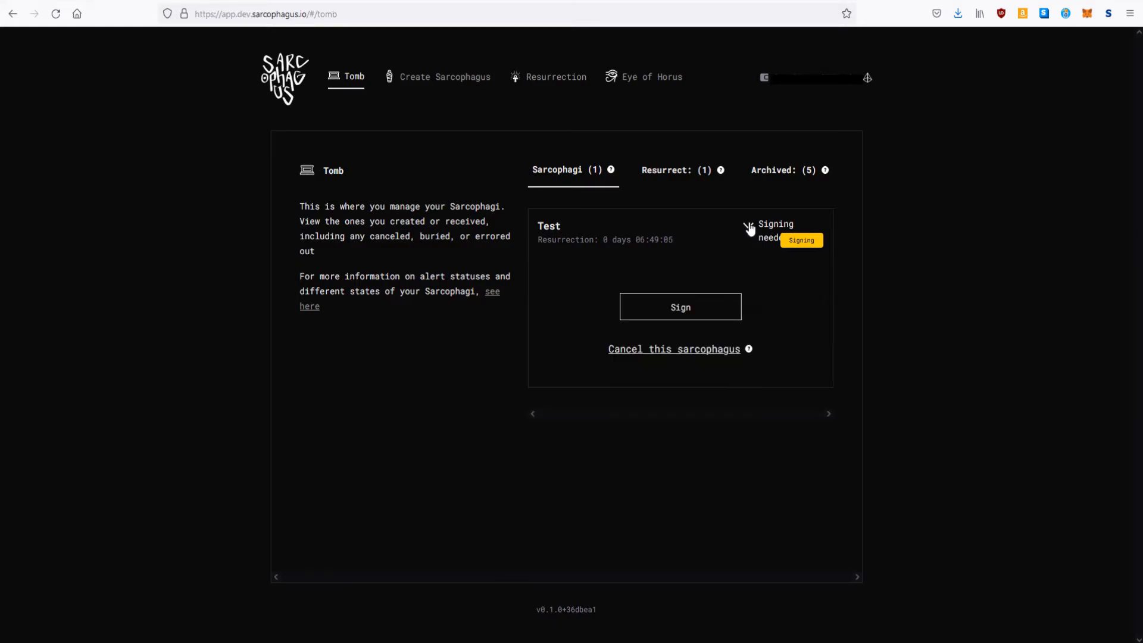
left_click(711, 315)
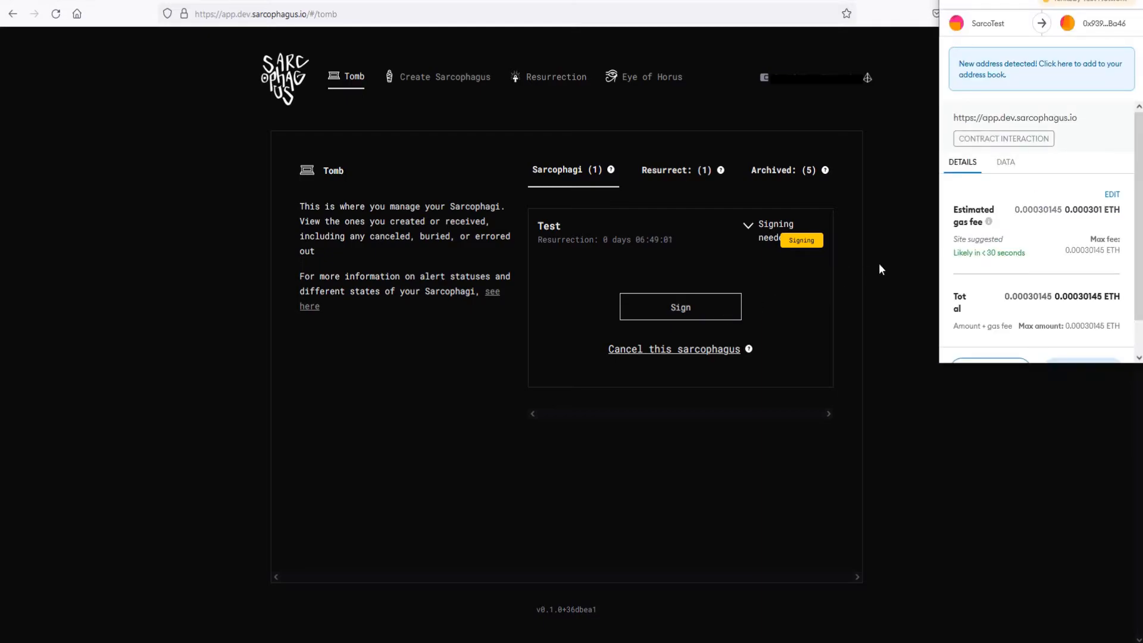
scroll(1066, 274, "down", 1)
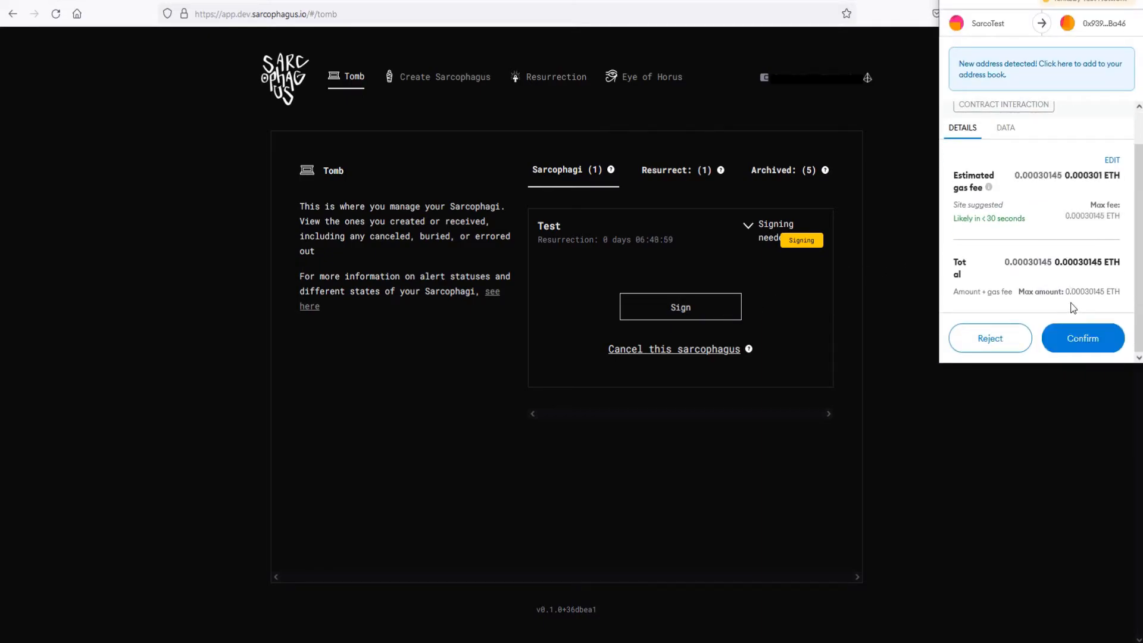
left_click(1074, 339)
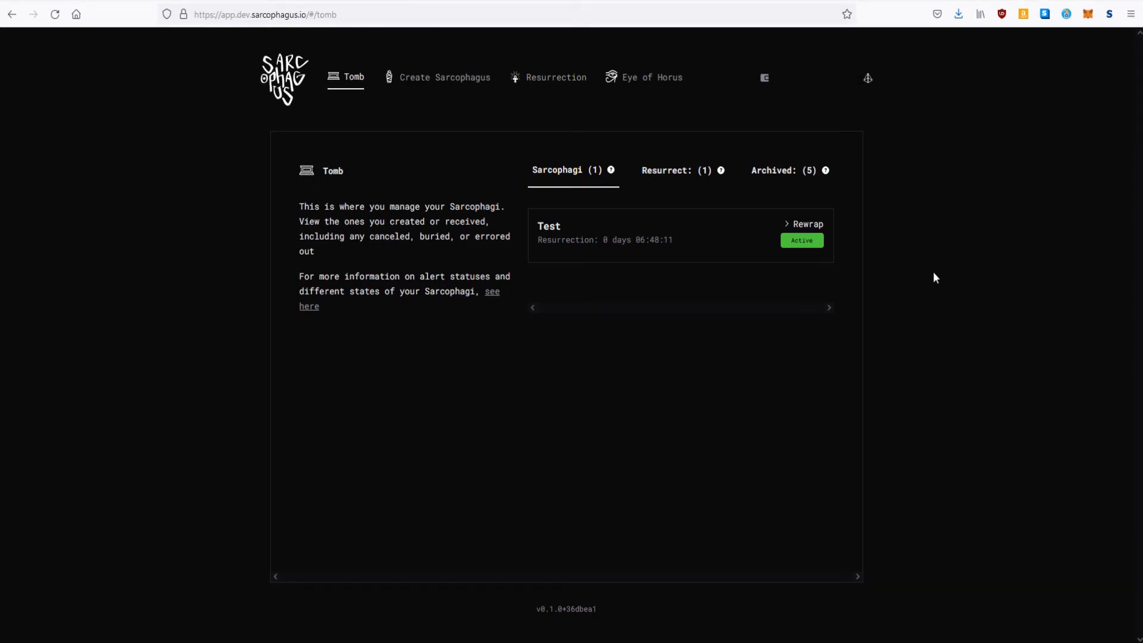
Step: Open the Test sarcophagus's rewrap options and set a custom resurrection time of 12/14/2021, 12:00:00 AM
left_click(787, 225)
scroll(836, 408, "down", 1)
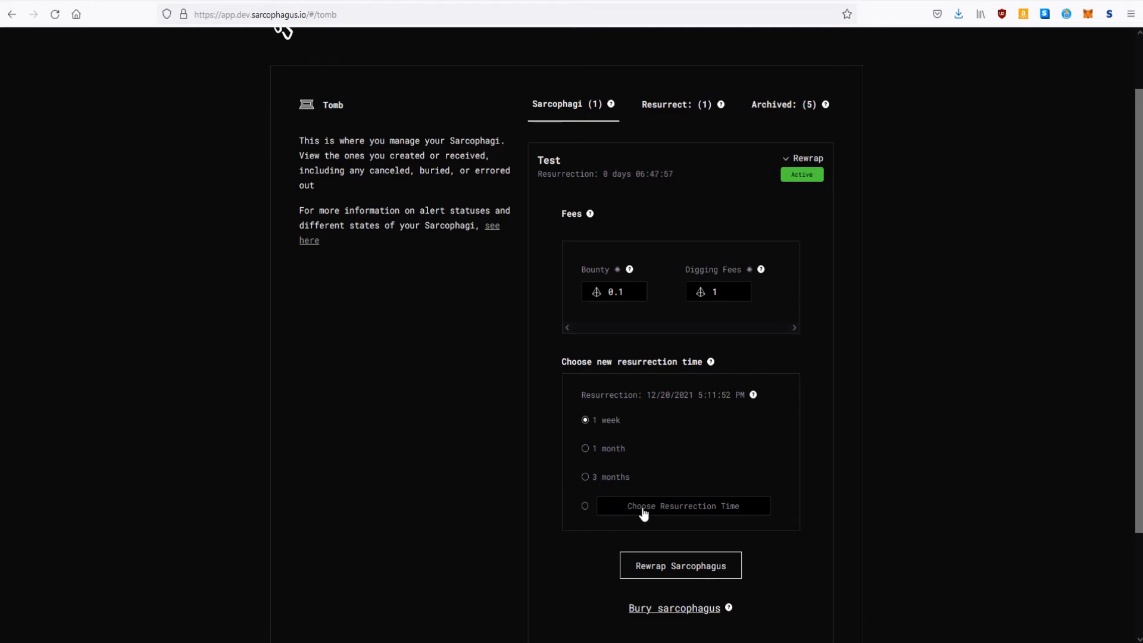
left_click(671, 513)
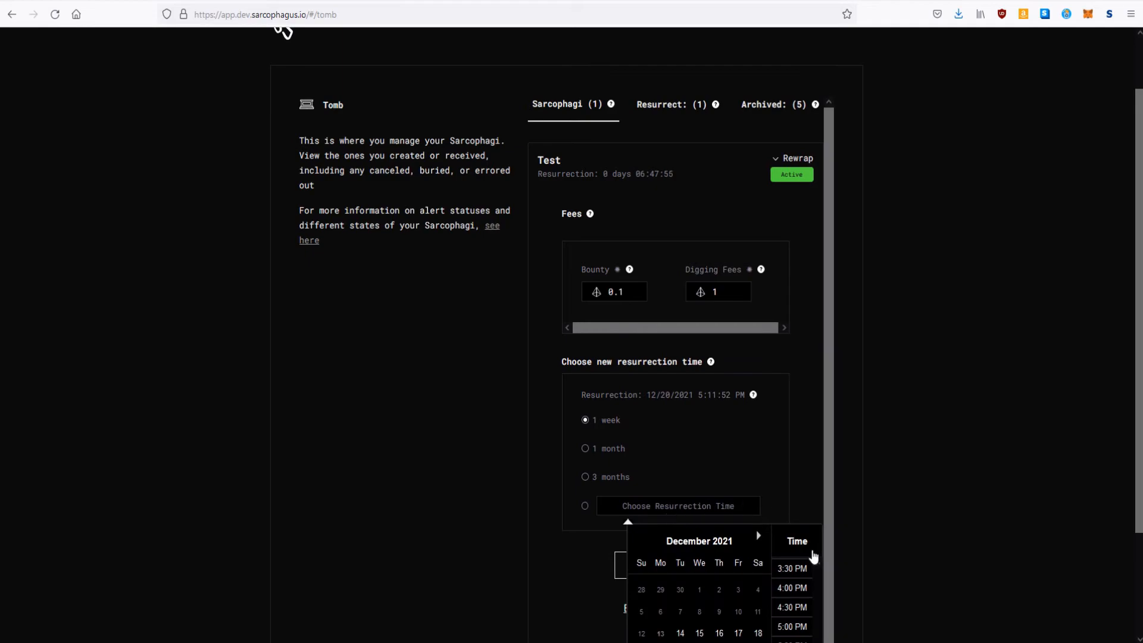
scroll(739, 576, "down", 3)
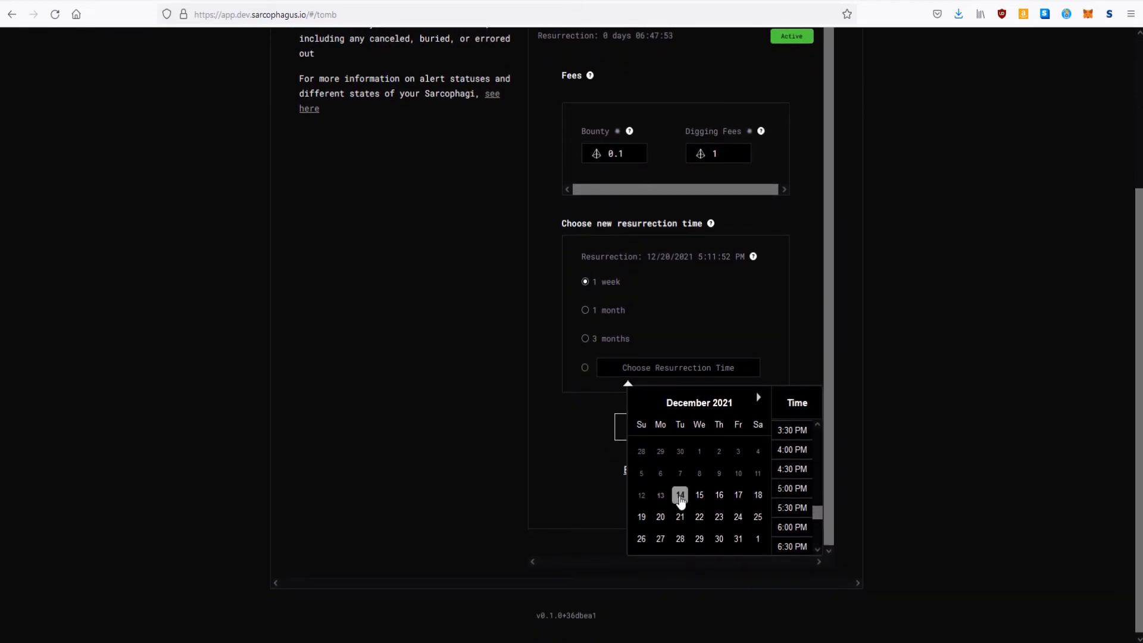
left_click(681, 496)
left_click_drag(818, 509, 813, 424)
left_click(795, 429)
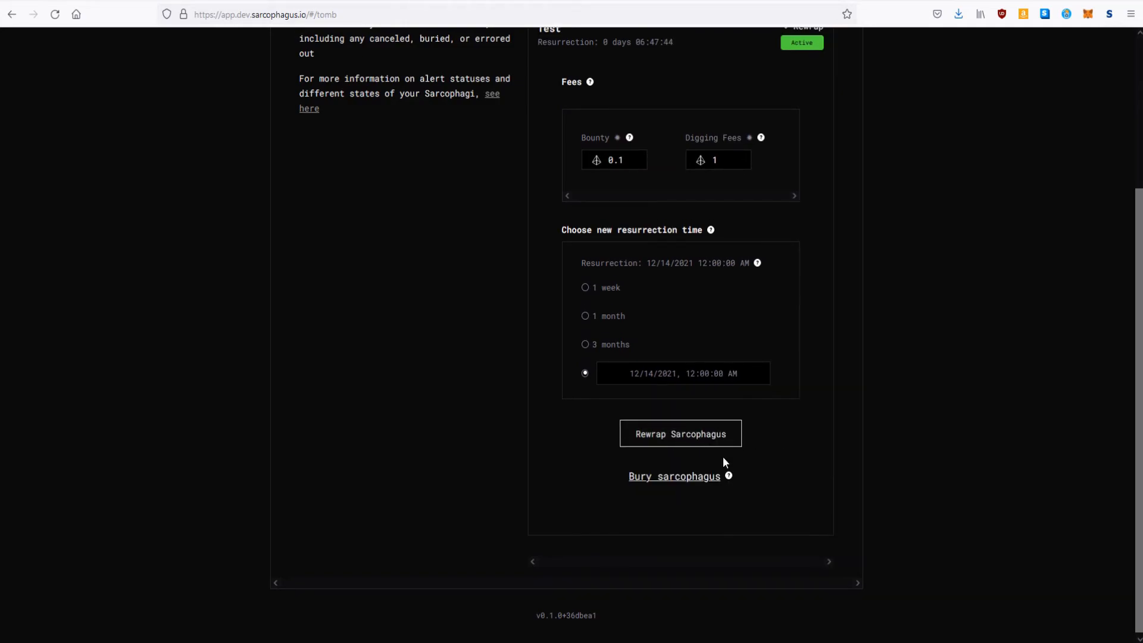
Step: Rewrap the Test sarcophagus with the chosen resurrection time and approve the rewrap transaction in MetaMask
mouse_move(730, 477)
left_click(674, 434)
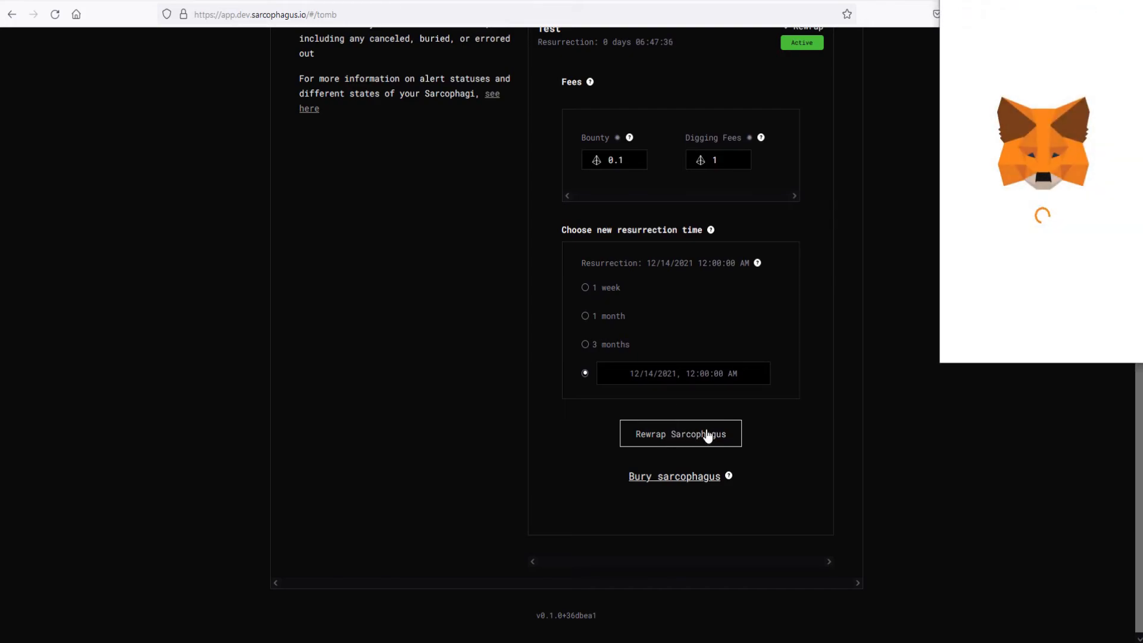
scroll(1102, 321, "down", 1)
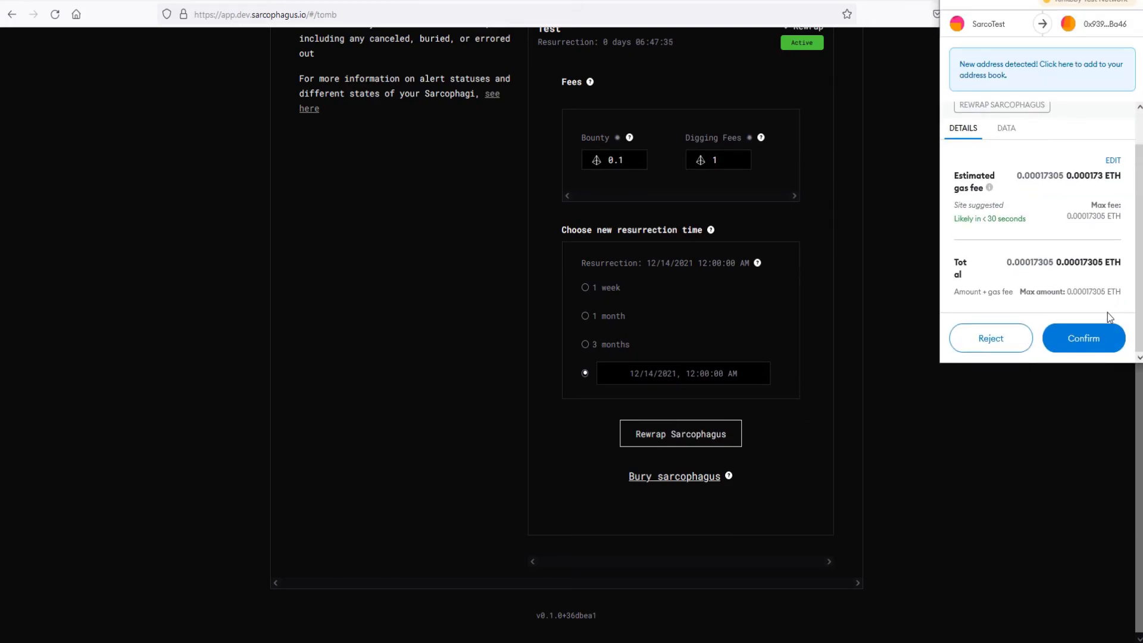
left_click(1090, 340)
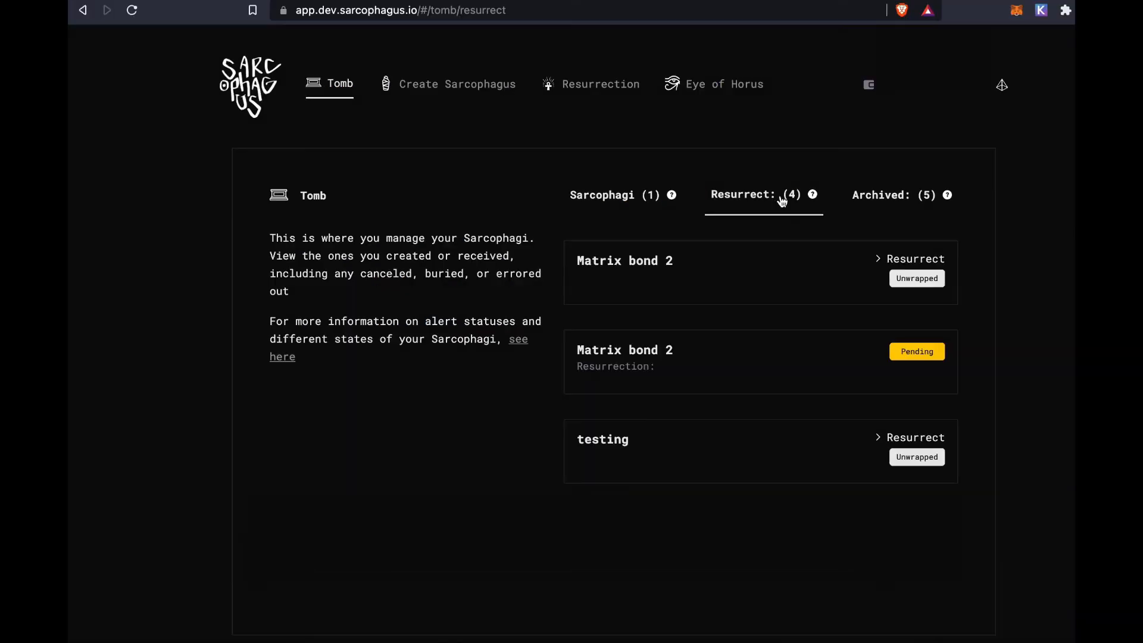
Step: Expand the unwrapped "testing" sarcophagus in the Resurrect list and paste the recipient's private key
scroll(824, 306, "down", 2)
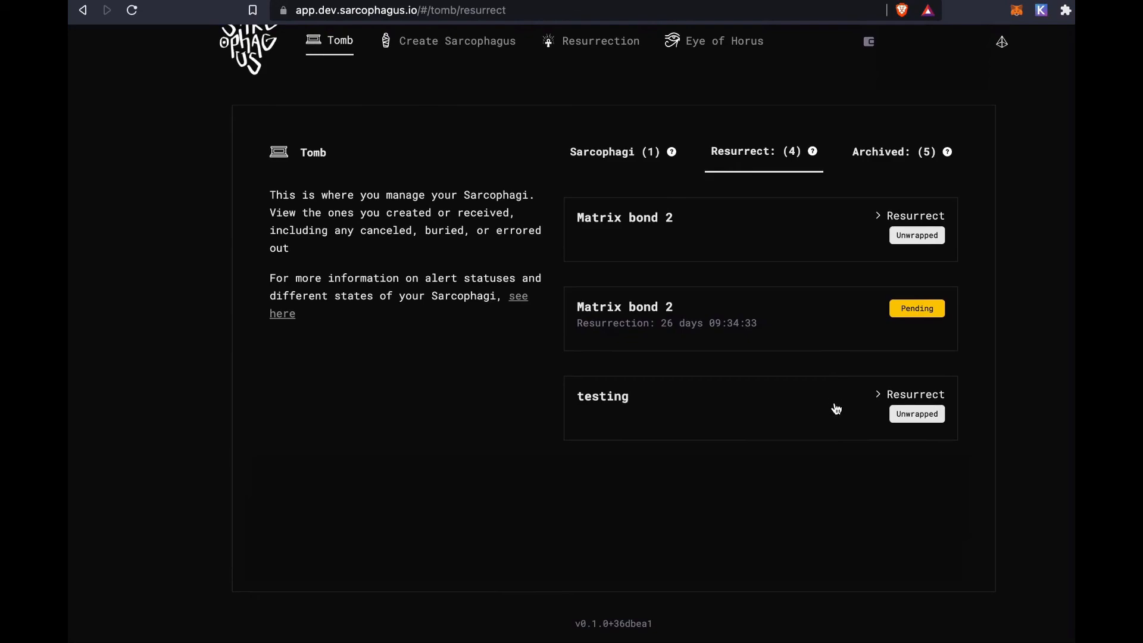
left_click(835, 409)
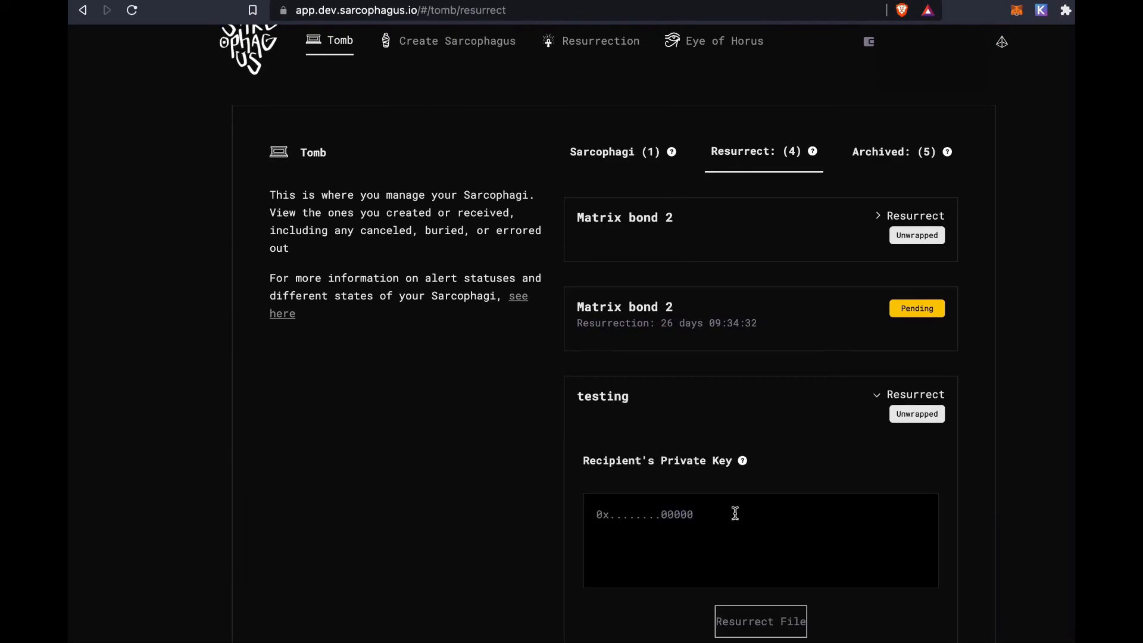
key("ctrl+v")
scroll(1015, 559, "down", 4)
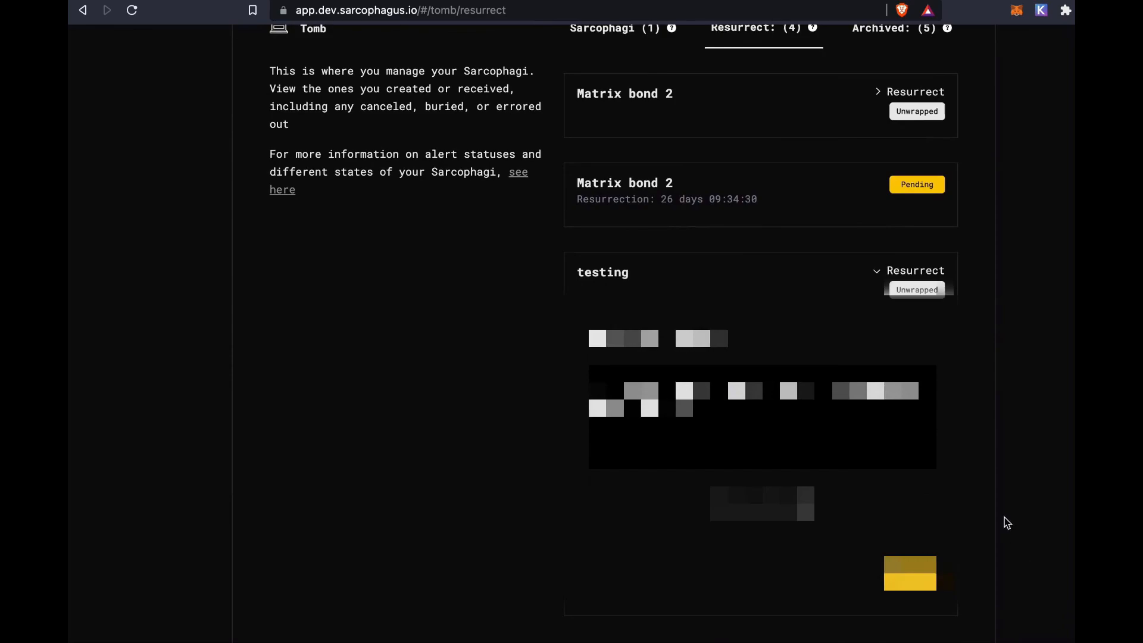
Step: Resurrect the file from the "testing" sarcophagus and save the download under the name testing
scroll(1000, 509, "down", 3)
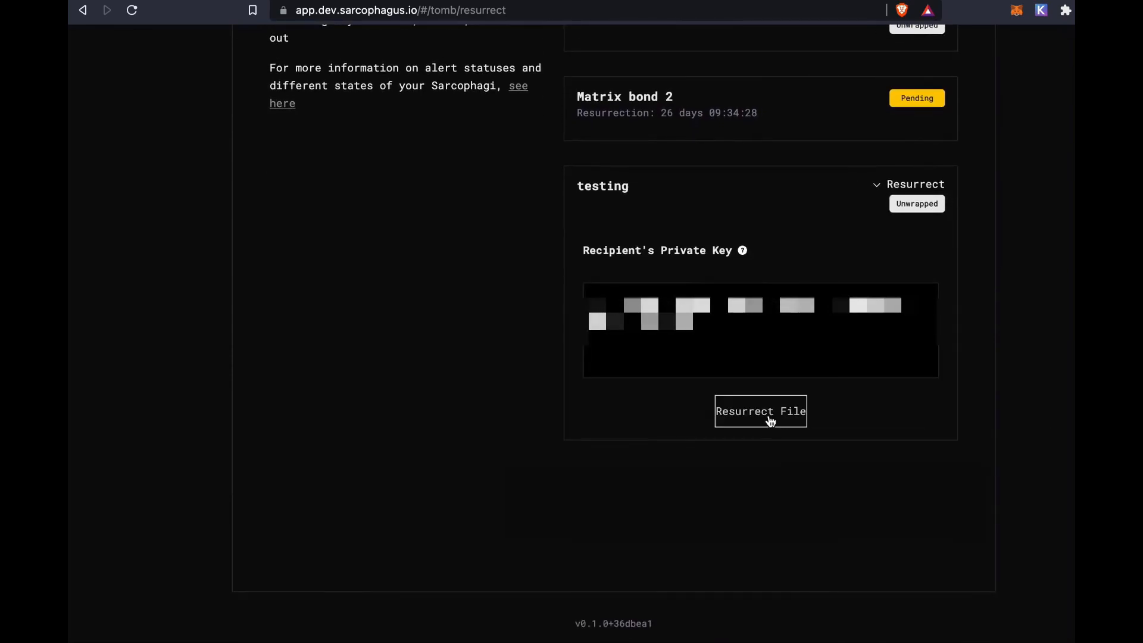
left_click(769, 416)
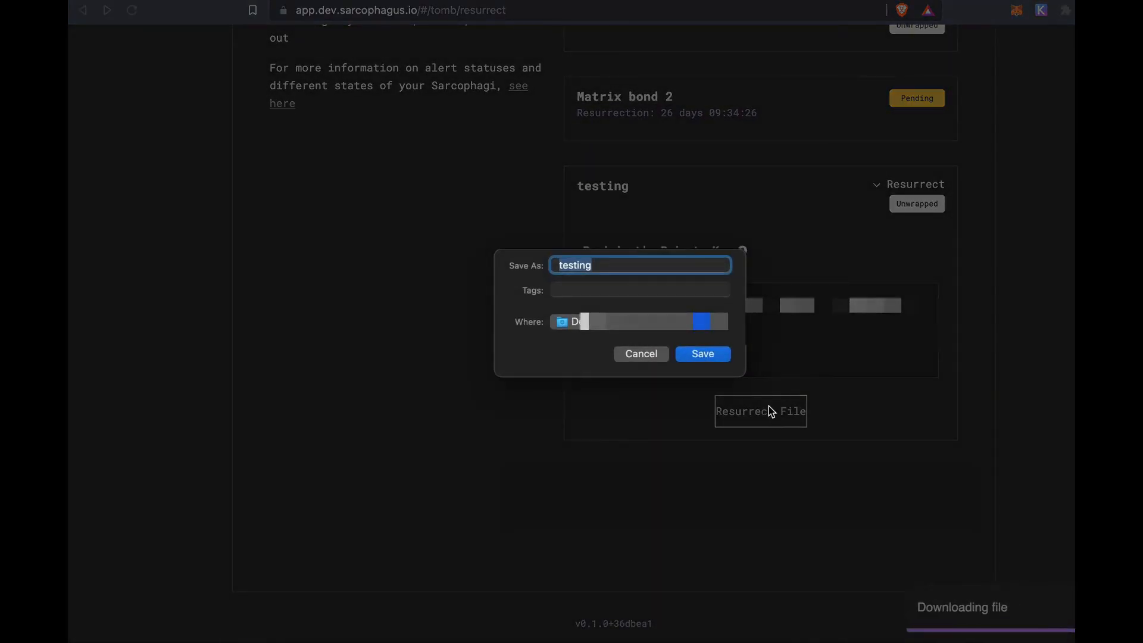
left_click(714, 355)
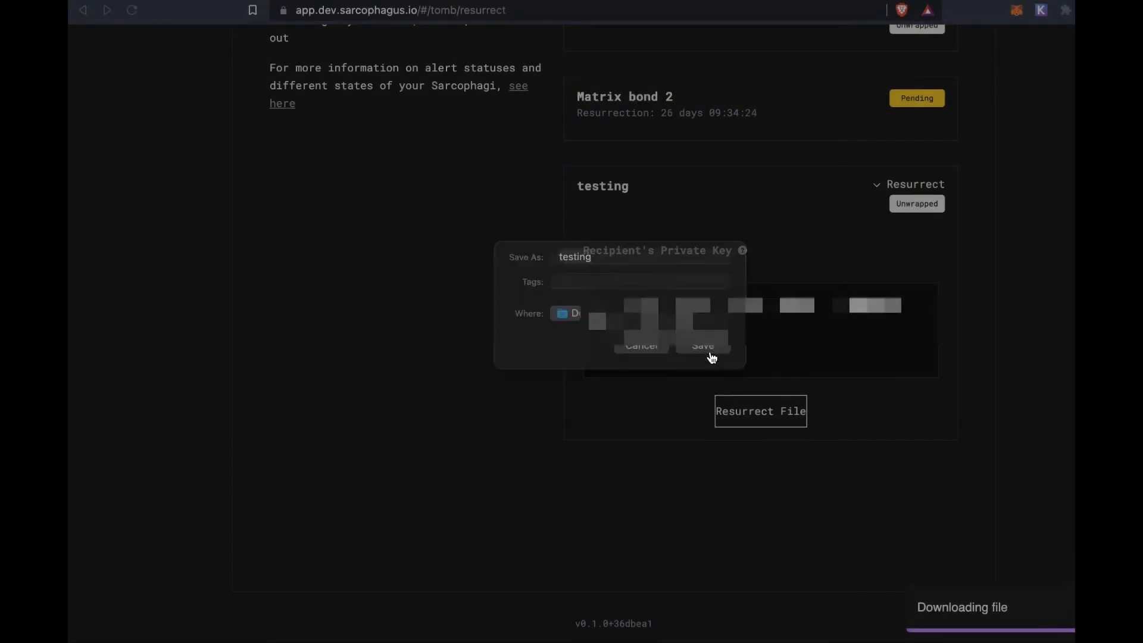